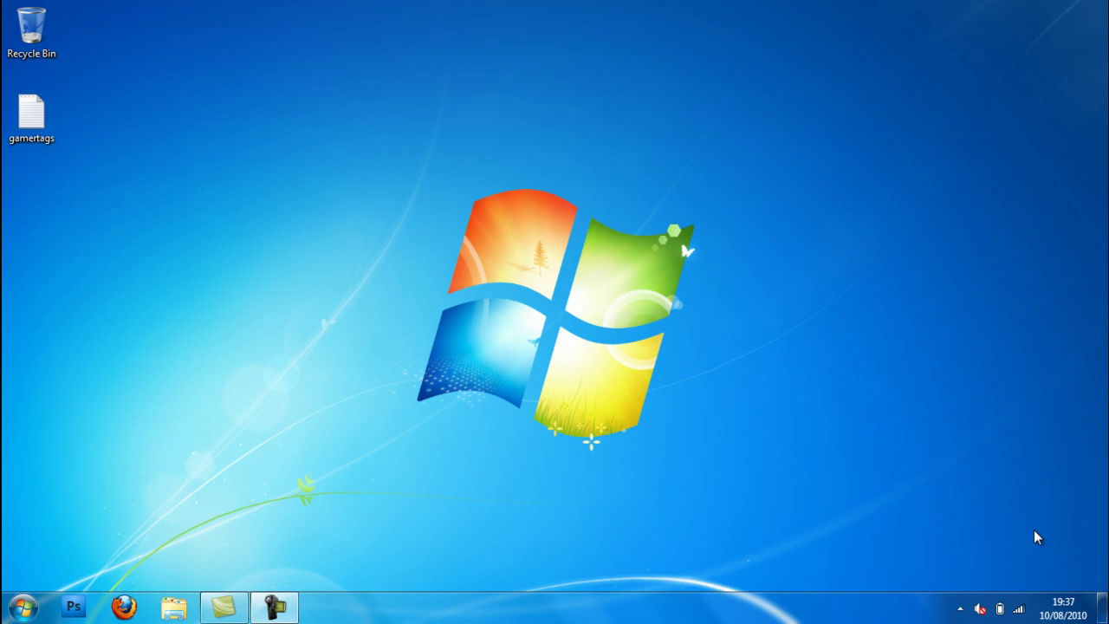
click(960, 608)
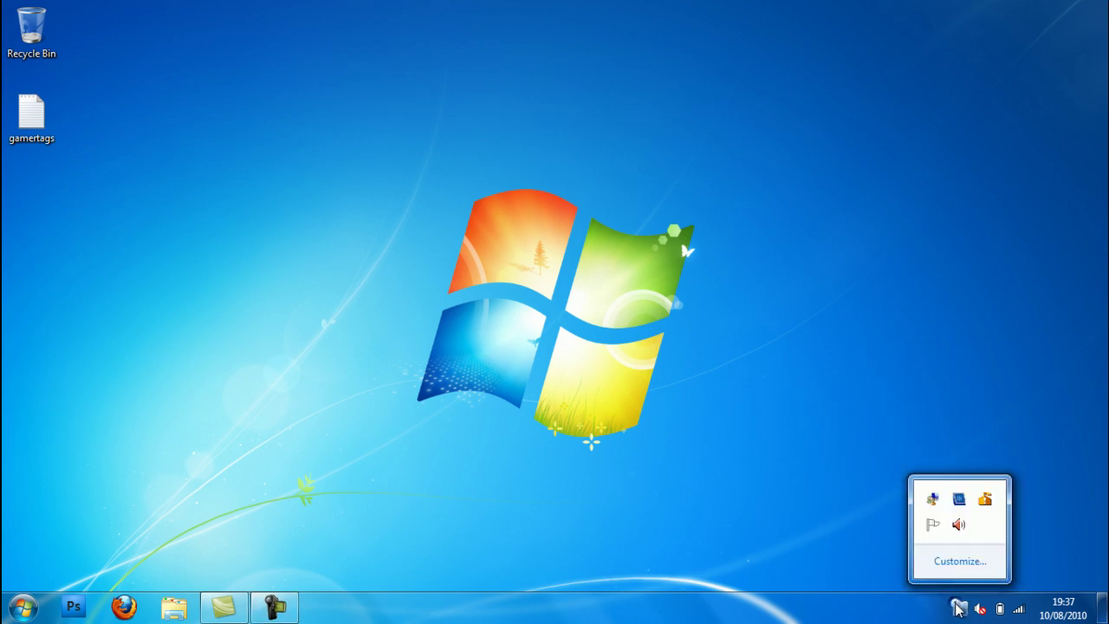
click(959, 608)
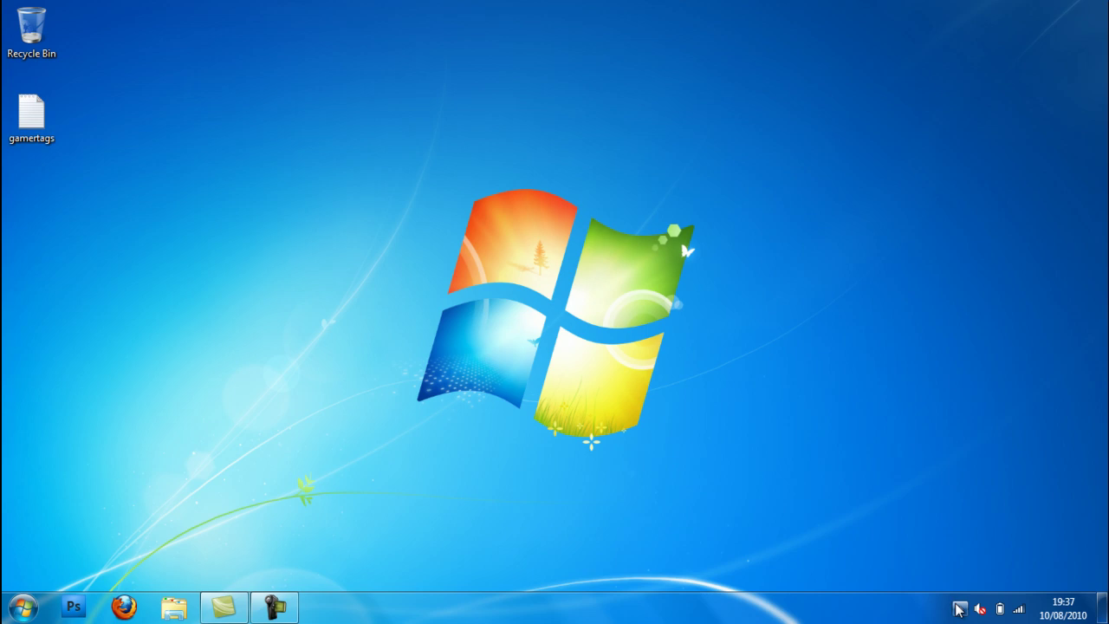
drag(824, 518, 459, 250)
drag(295, 40, 406, 103)
drag(476, 161, 716, 367)
drag(339, 163, 678, 324)
drag(408, 159, 707, 456)
drag(388, 130, 475, 206)
drag(475, 206, 688, 240)
drag(435, 164, 474, 202)
drag(478, 204, 679, 262)
drag(465, 196, 691, 263)
drag(475, 201, 611, 316)
drag(475, 202, 637, 426)
drag(302, 107, 569, 249)
drag(585, 210, 460, 238)
drag(474, 211, 694, 225)
click(274, 607)
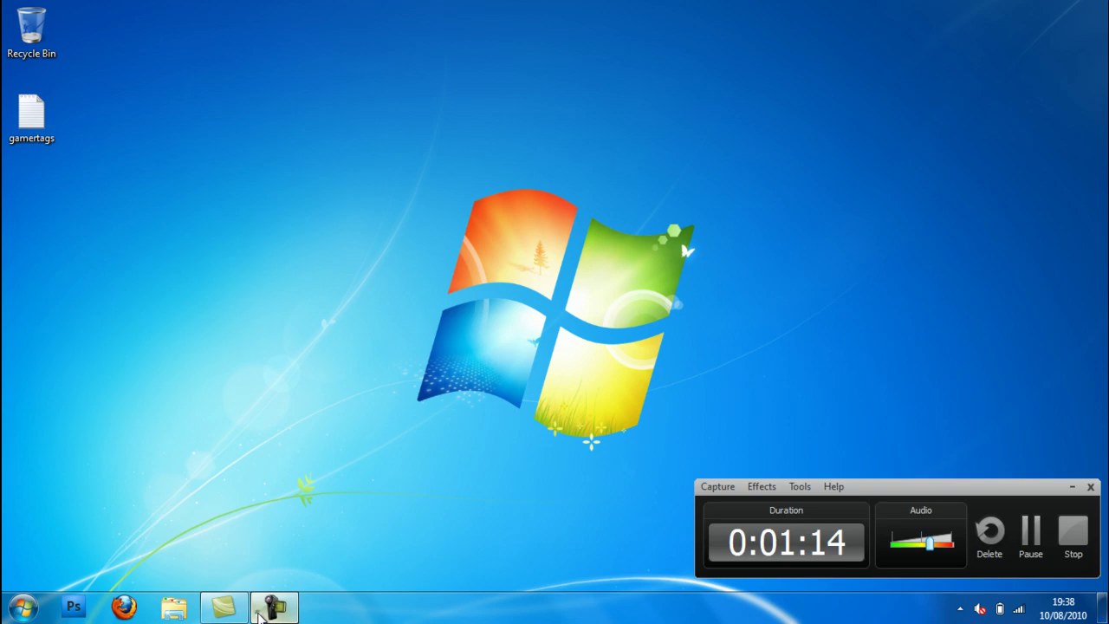
click(1031, 536)
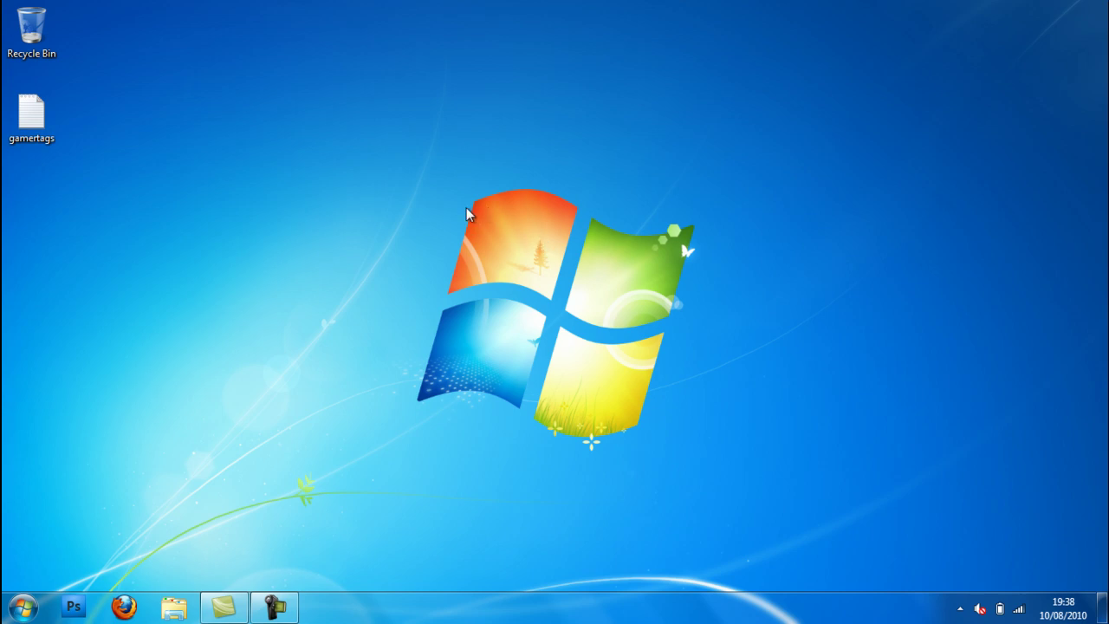
drag(474, 201, 717, 218)
mouse_move(475, 200)
mouse_down()
mouse_move(671, 328)
mouse_move(478, 220)
mouse_up()
key(super)
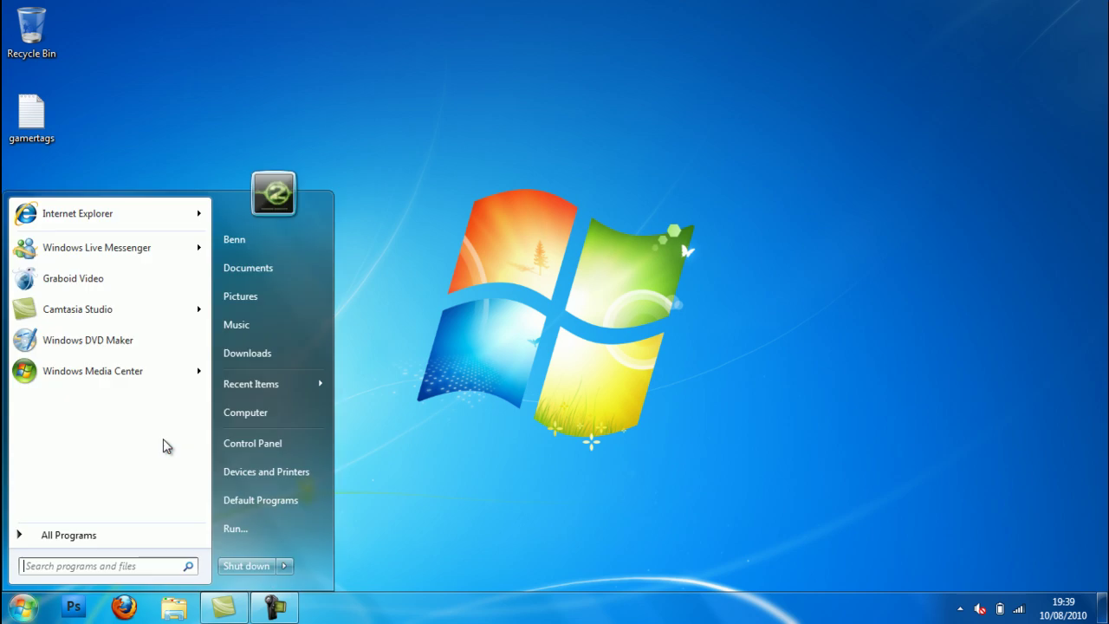
key(super)
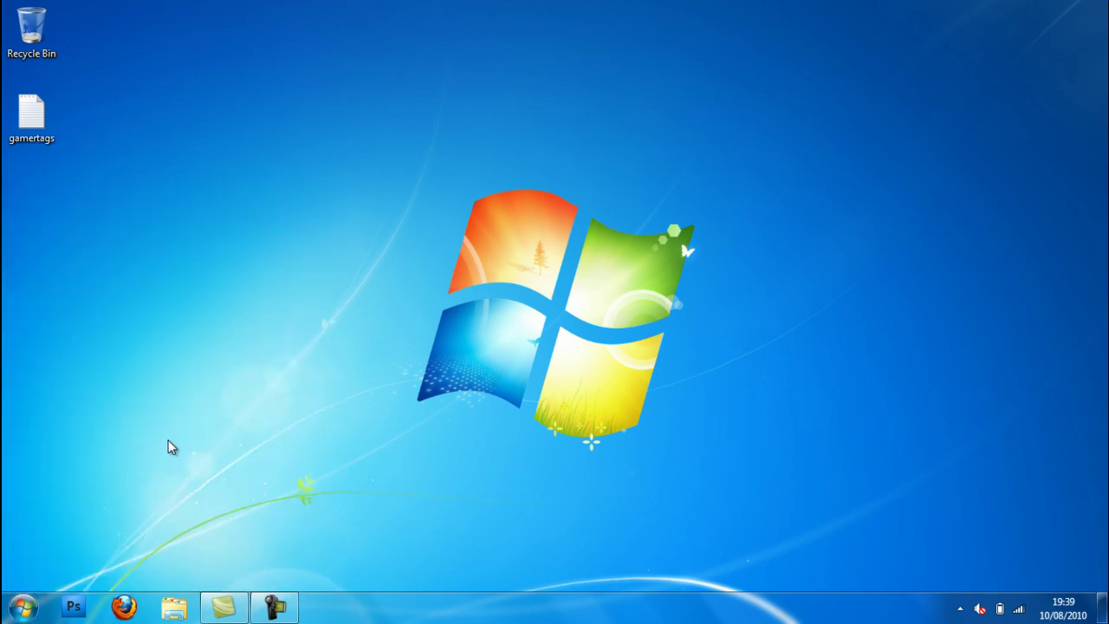
click(276, 611)
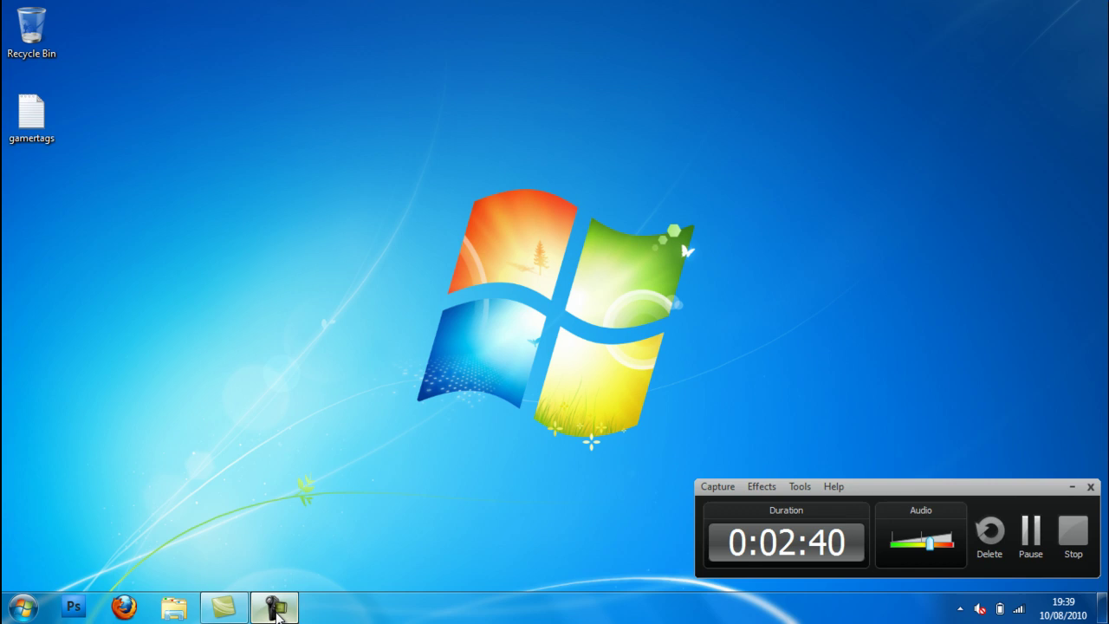
click(275, 611)
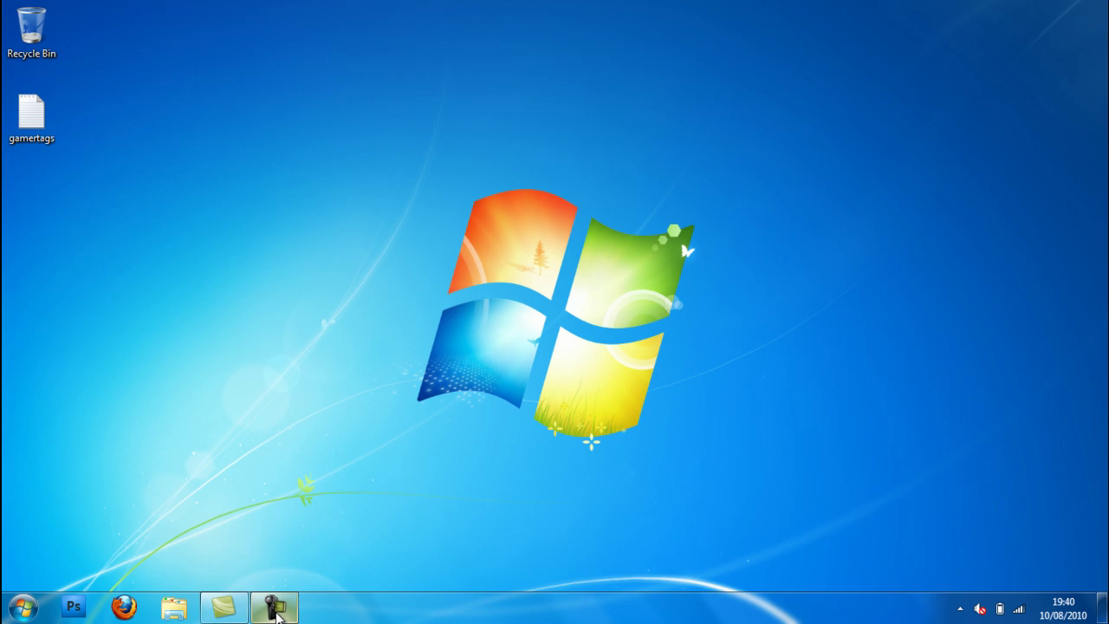
Step: Search for the Vuze program by name and launch it
key(super)
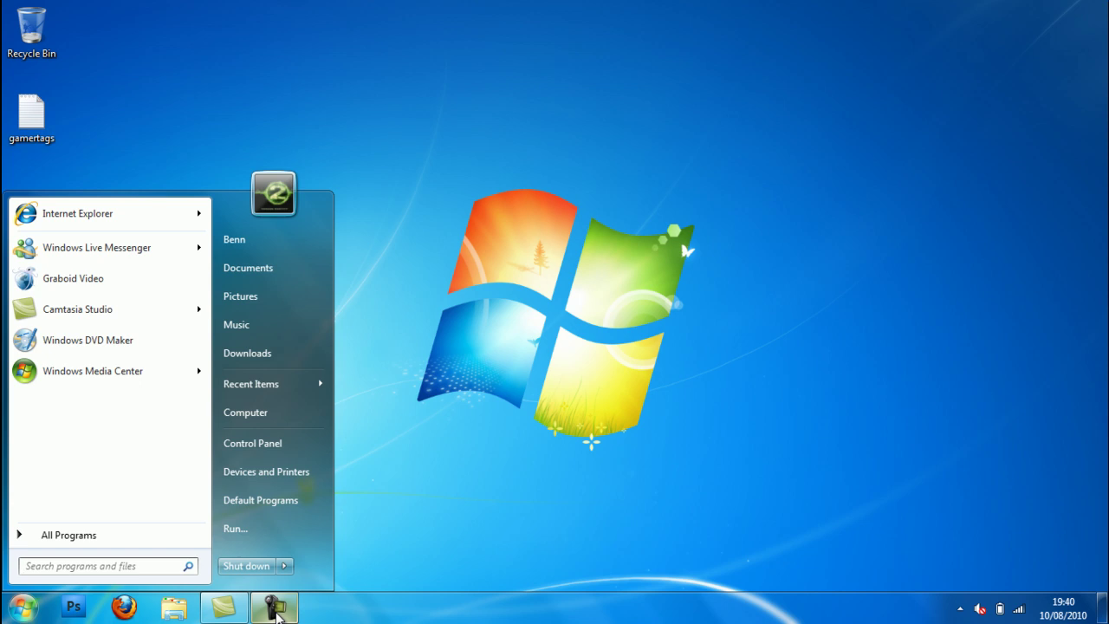
text(vuze)
key(Return)
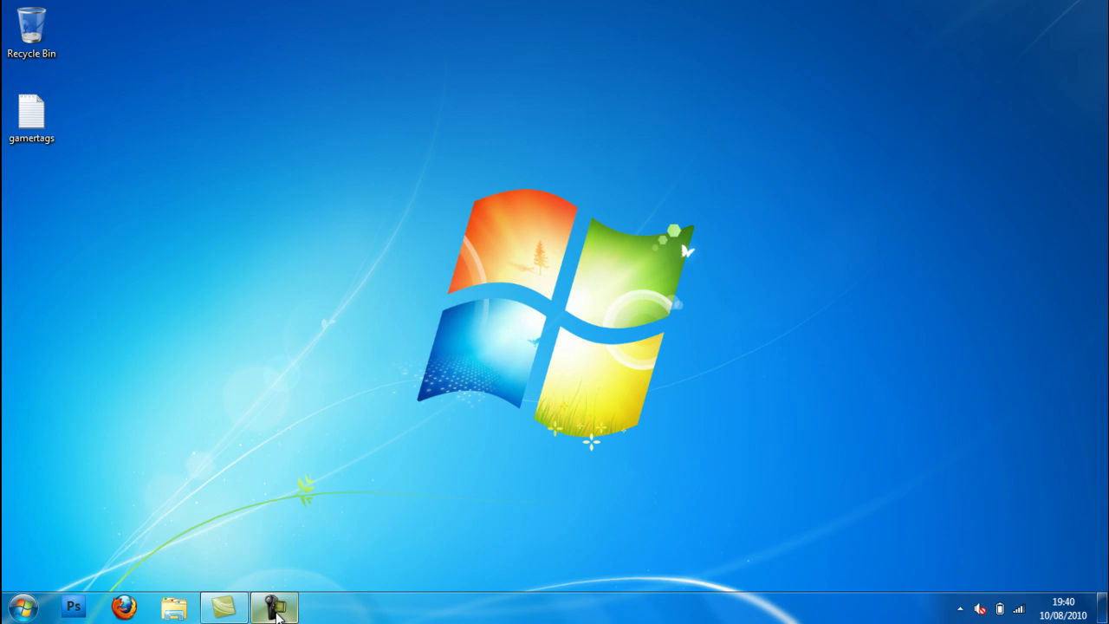
click(22, 609)
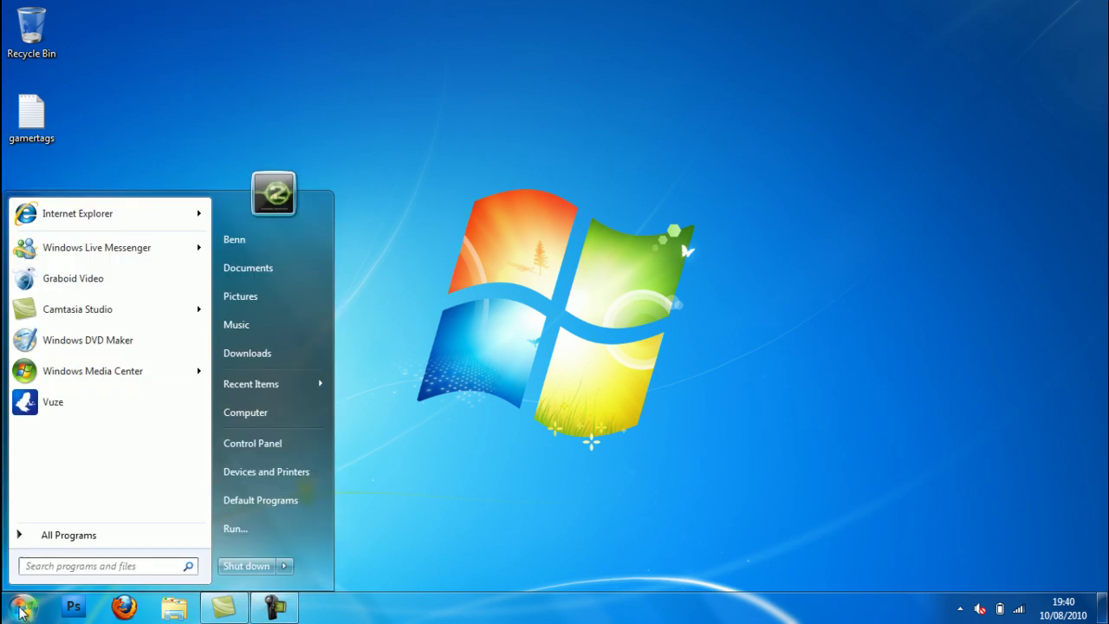
click(57, 395)
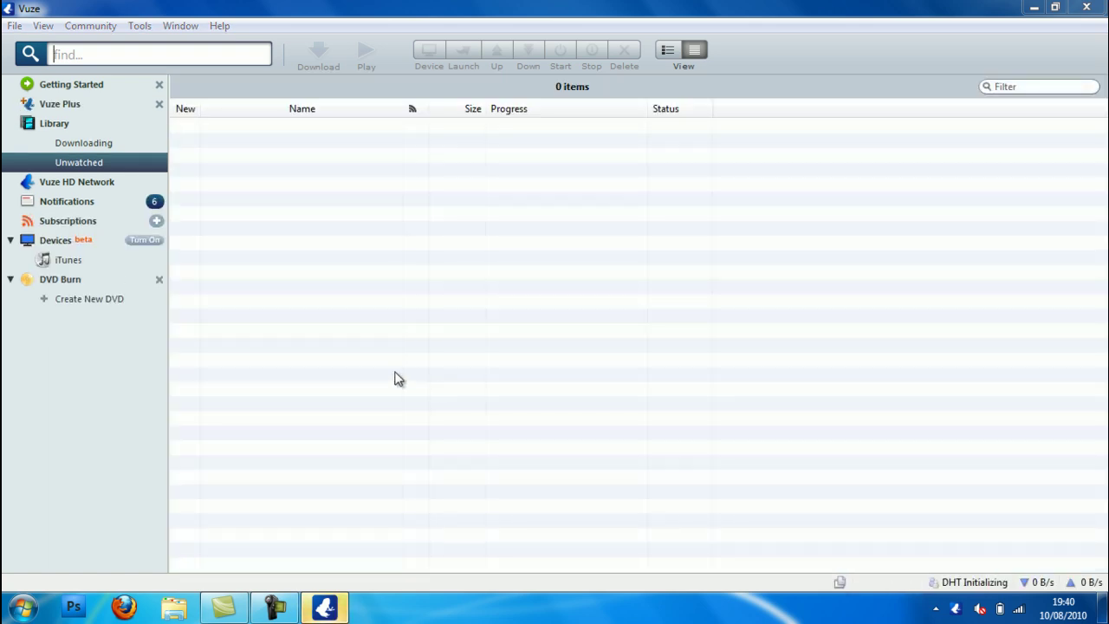
Step: Look at the Downloading and Unwatched lists of the library
click(68, 143)
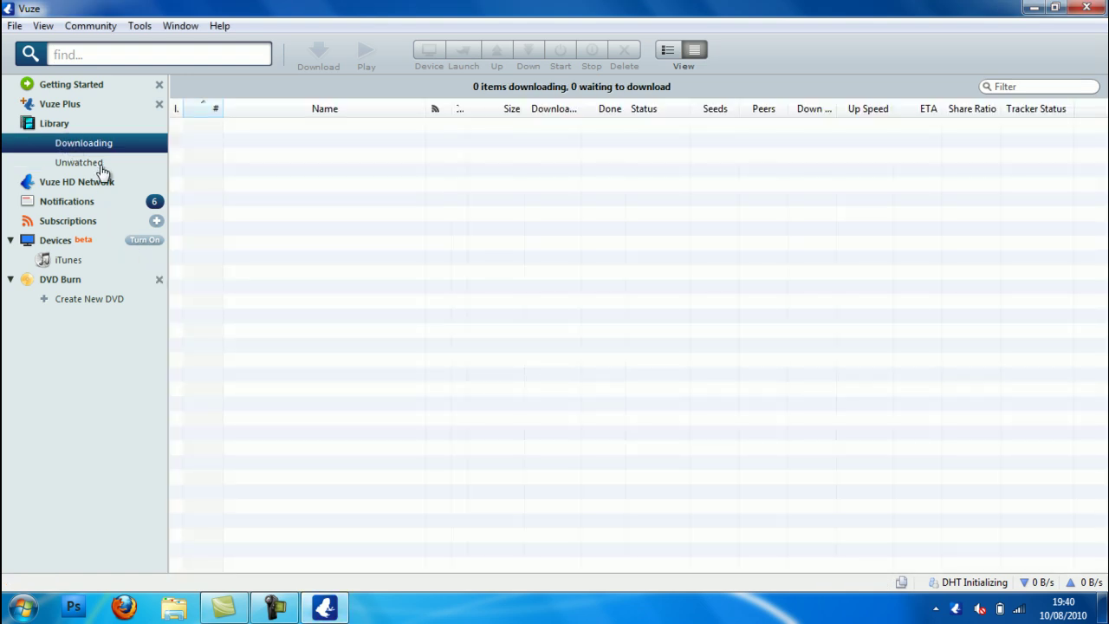
click(97, 164)
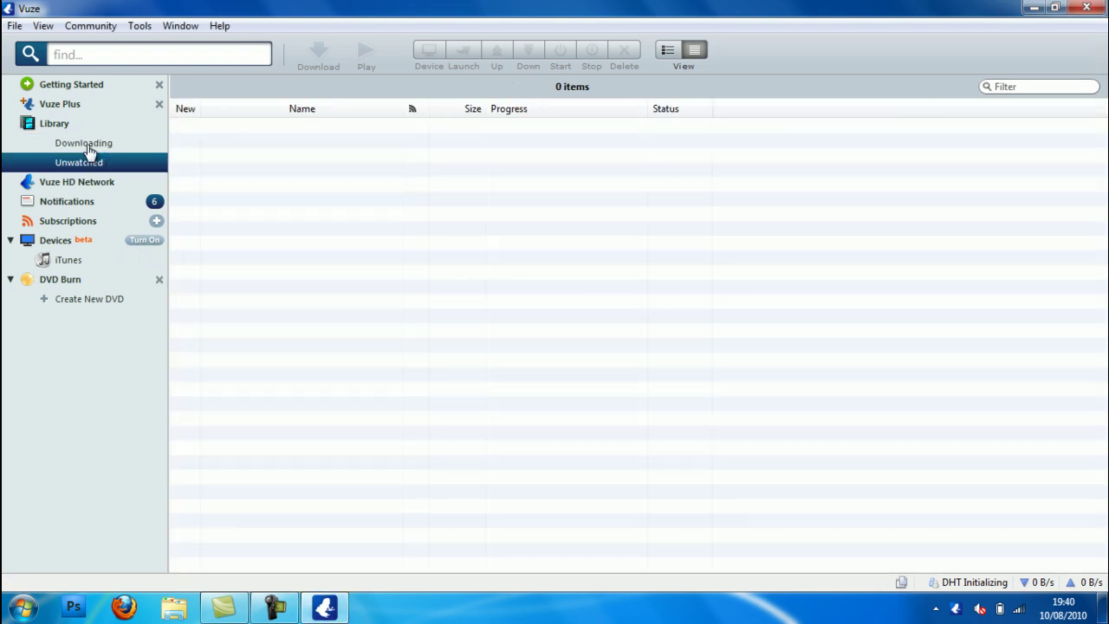
click(88, 146)
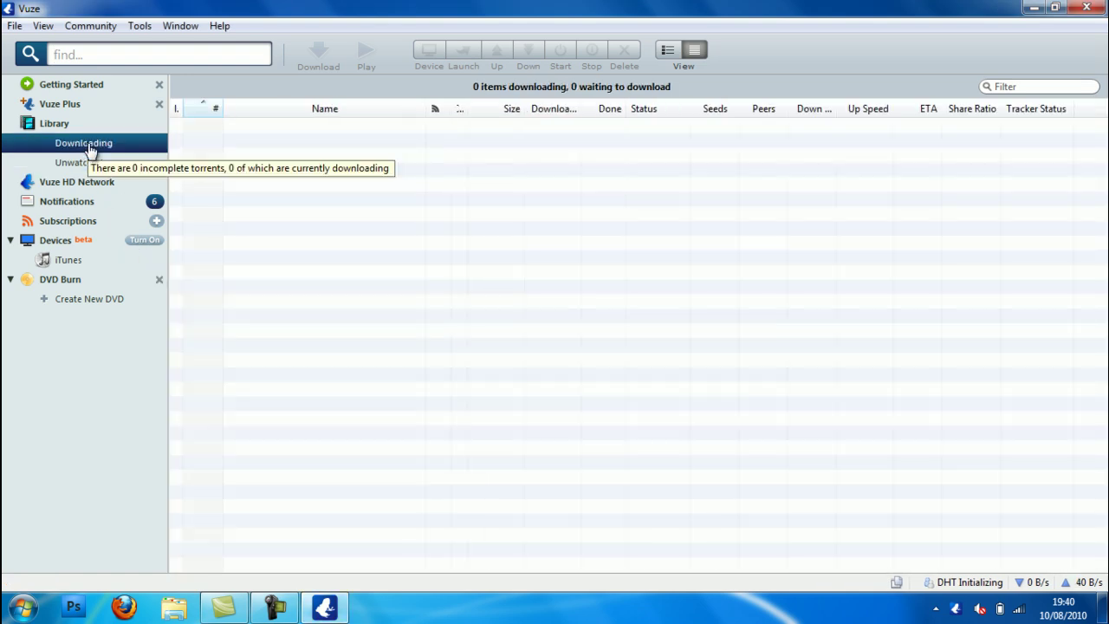
click(17, 609)
click(491, 6)
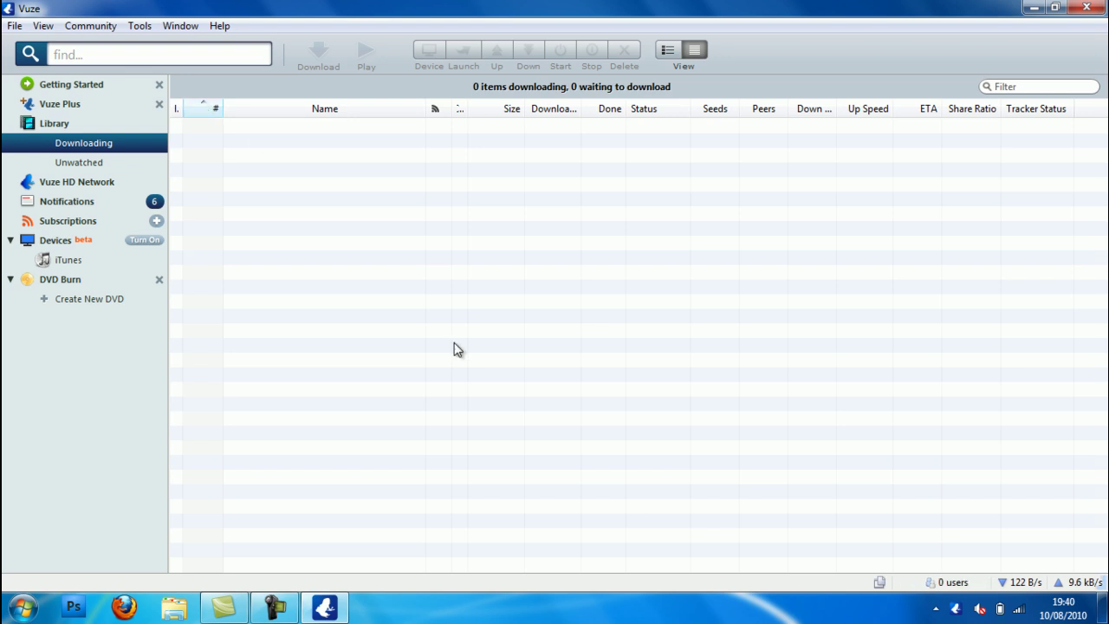
double_click(634, 7)
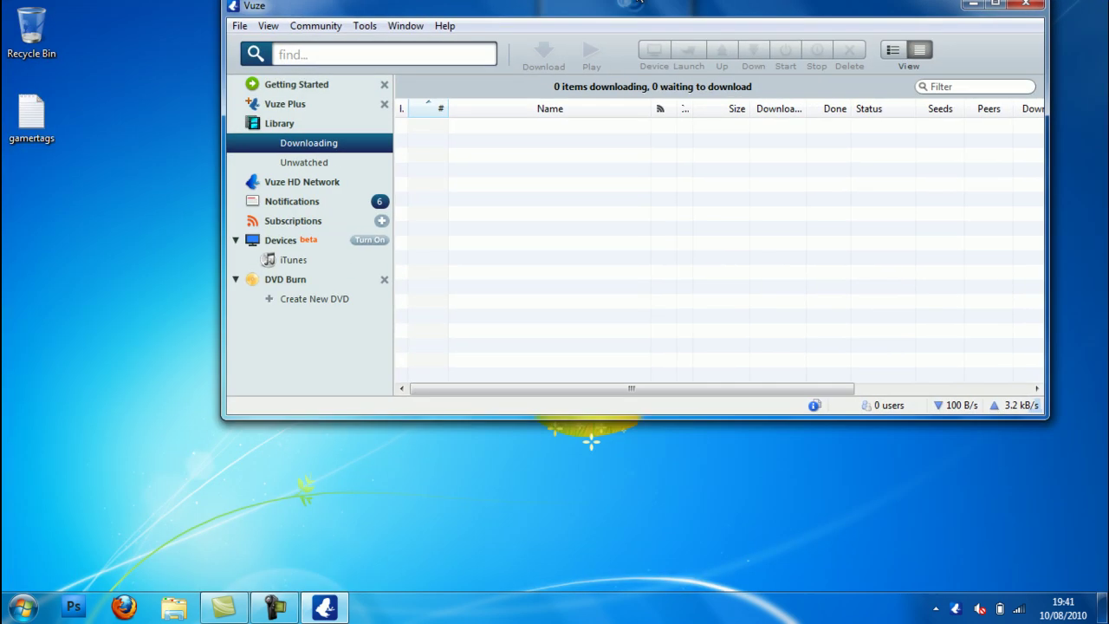
double_click(641, 5)
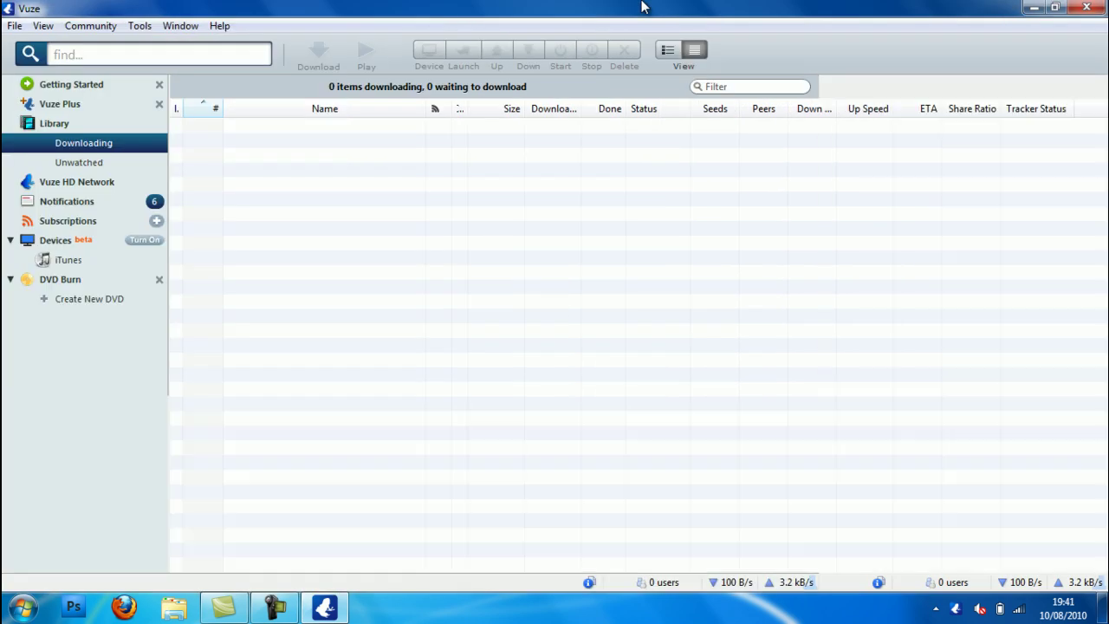
click(1034, 7)
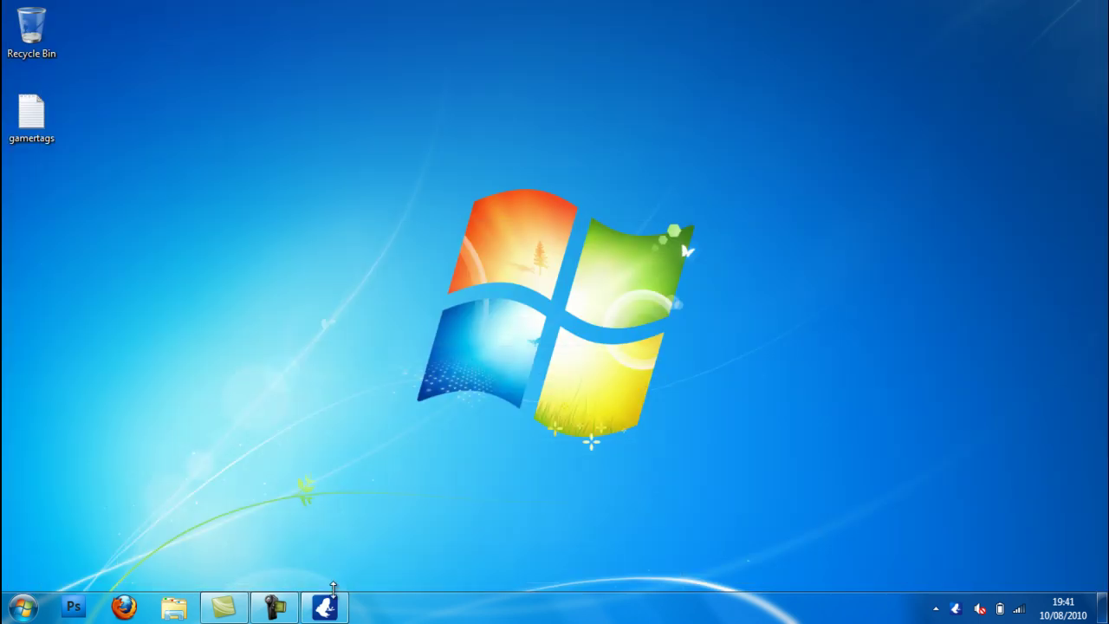
click(330, 607)
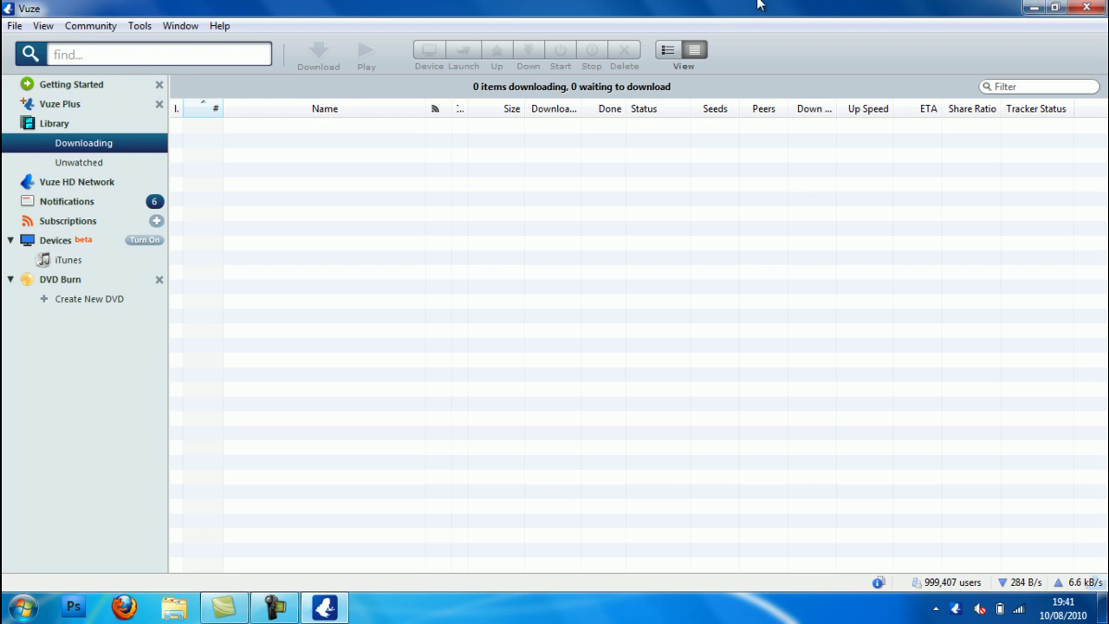
drag(759, 5, 688, 8)
click(936, 610)
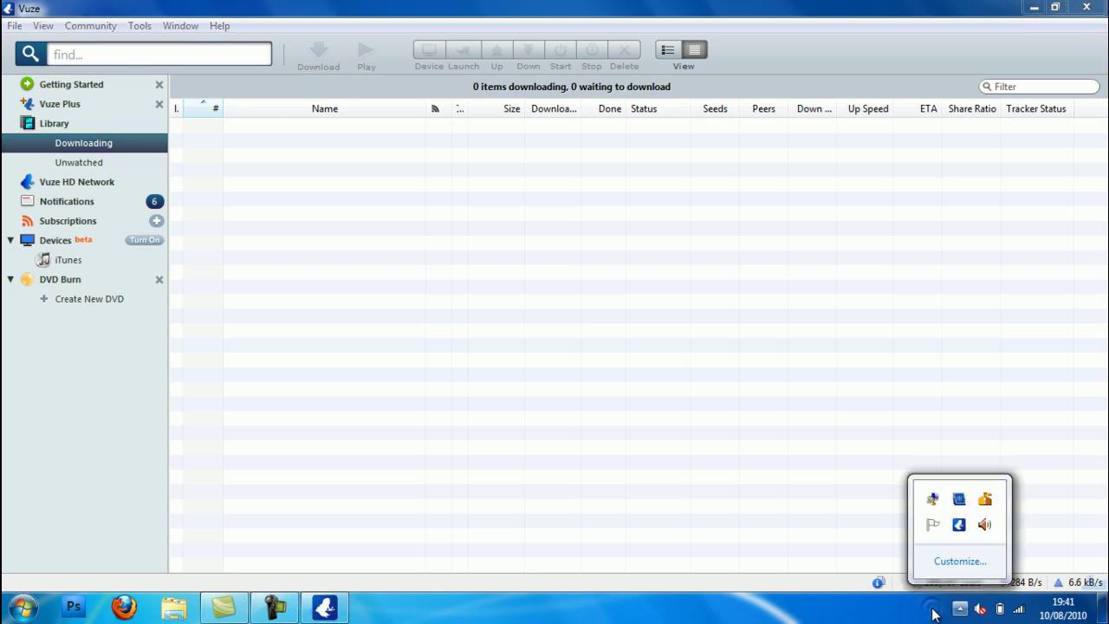
click(935, 611)
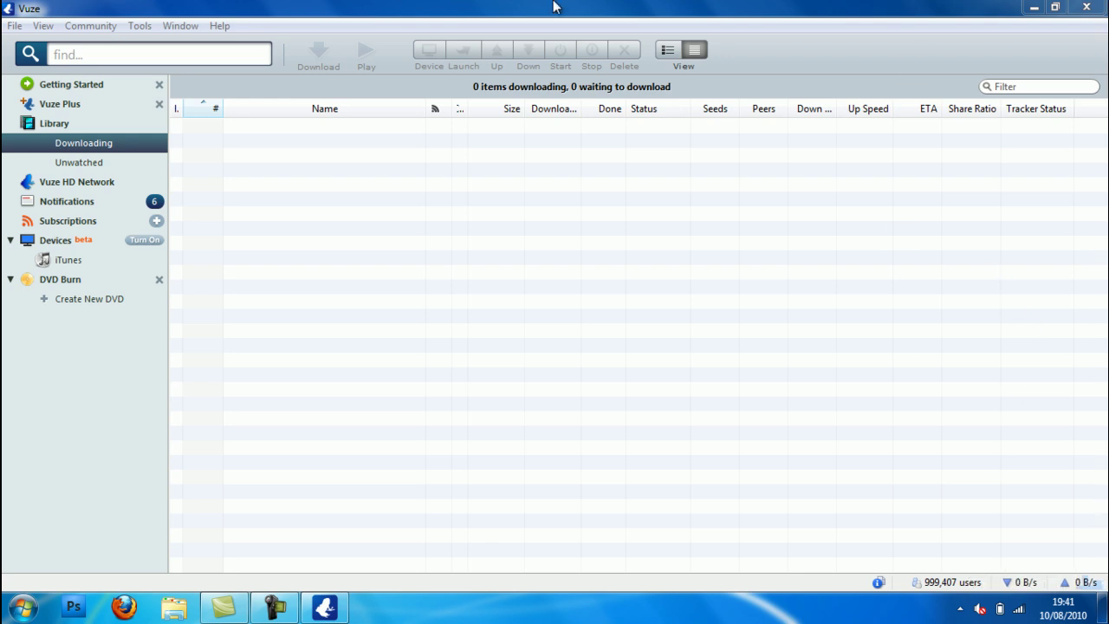
Step: Open the Options window of Vuze at the Mode page with the user proficiency setting
click(141, 29)
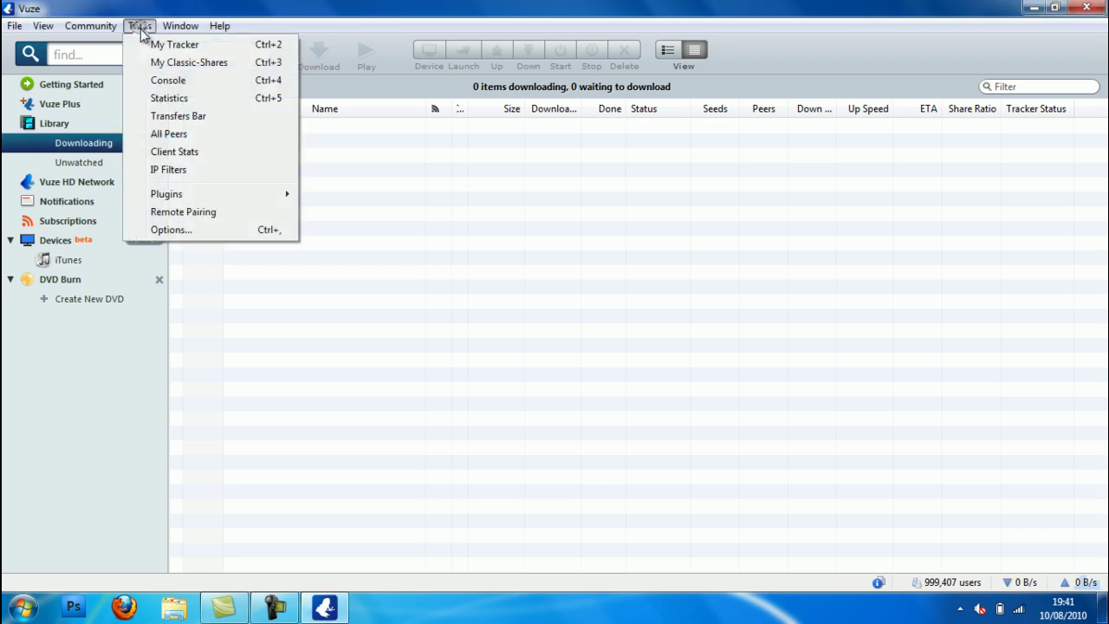
click(257, 11)
click(146, 30)
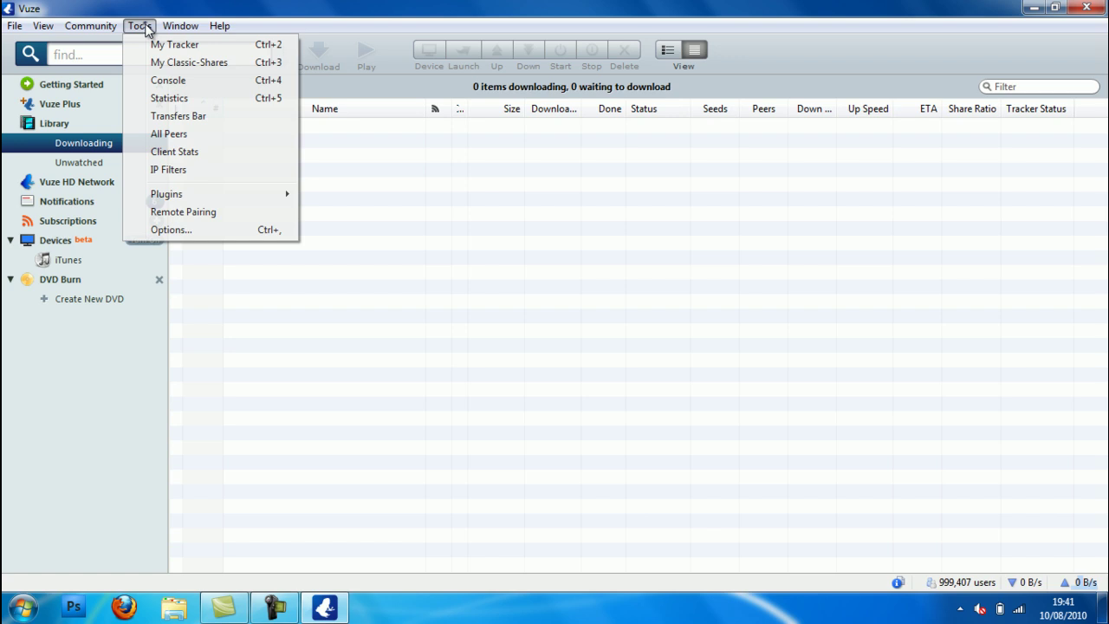
click(286, 7)
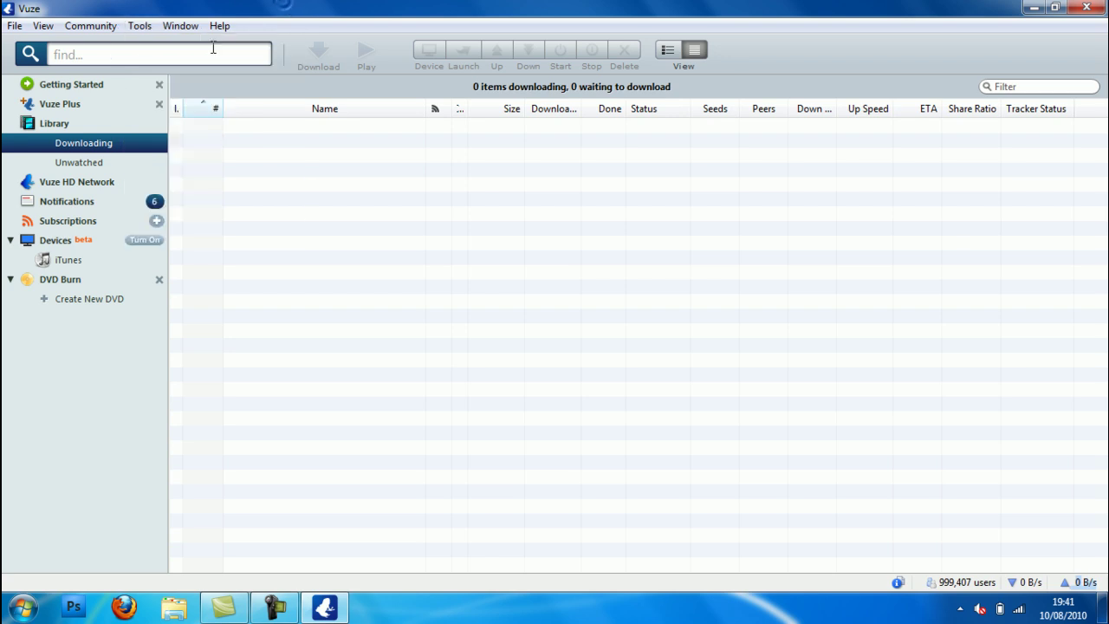
click(139, 28)
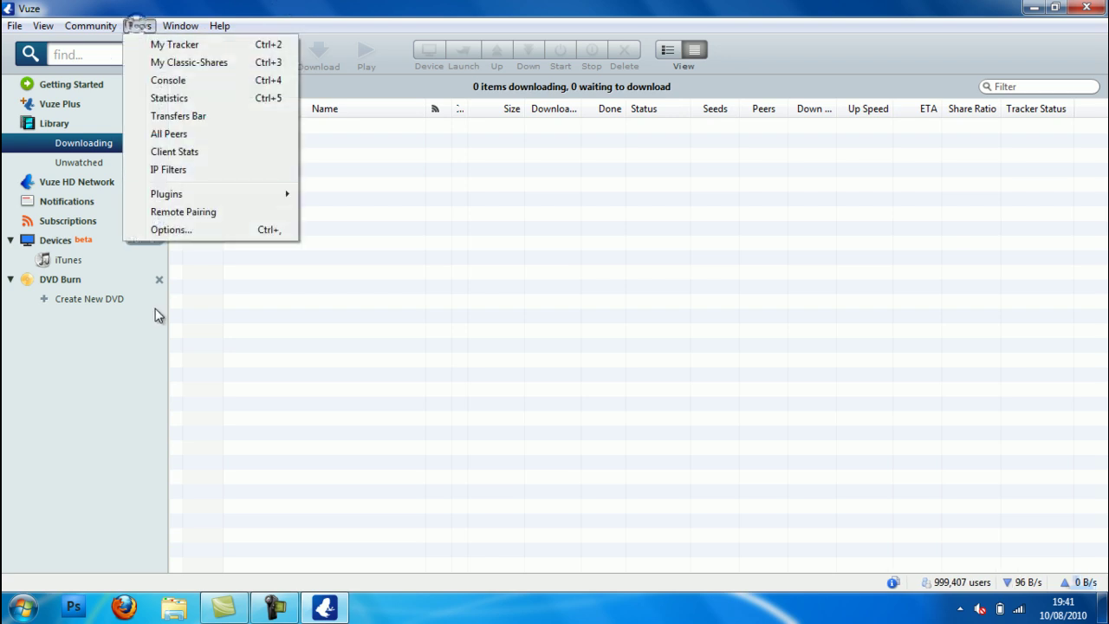
click(170, 230)
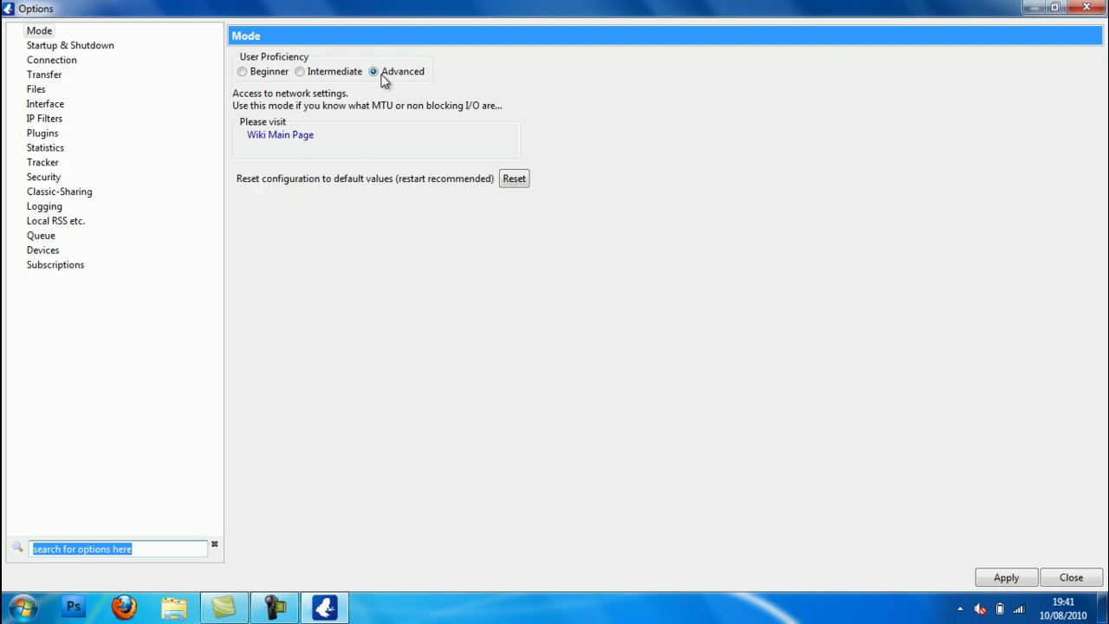
Step: Examine the Connection options, especially the incoming TCP and UDP listen ports, and glance at the Transfer options
click(52, 60)
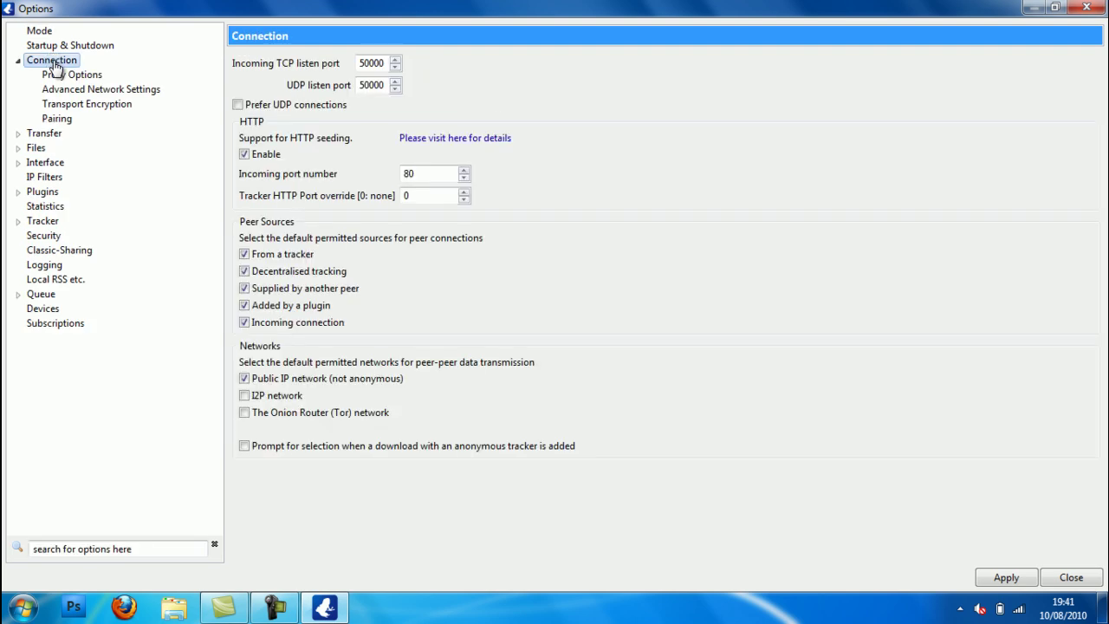
double_click(52, 62)
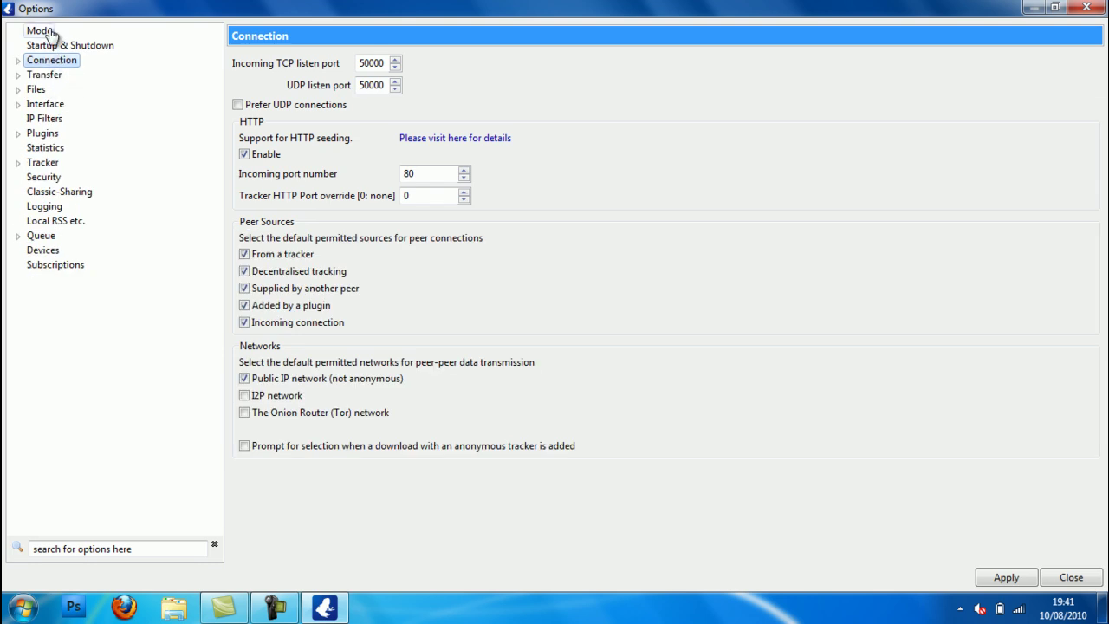
click(49, 32)
click(52, 64)
click(44, 77)
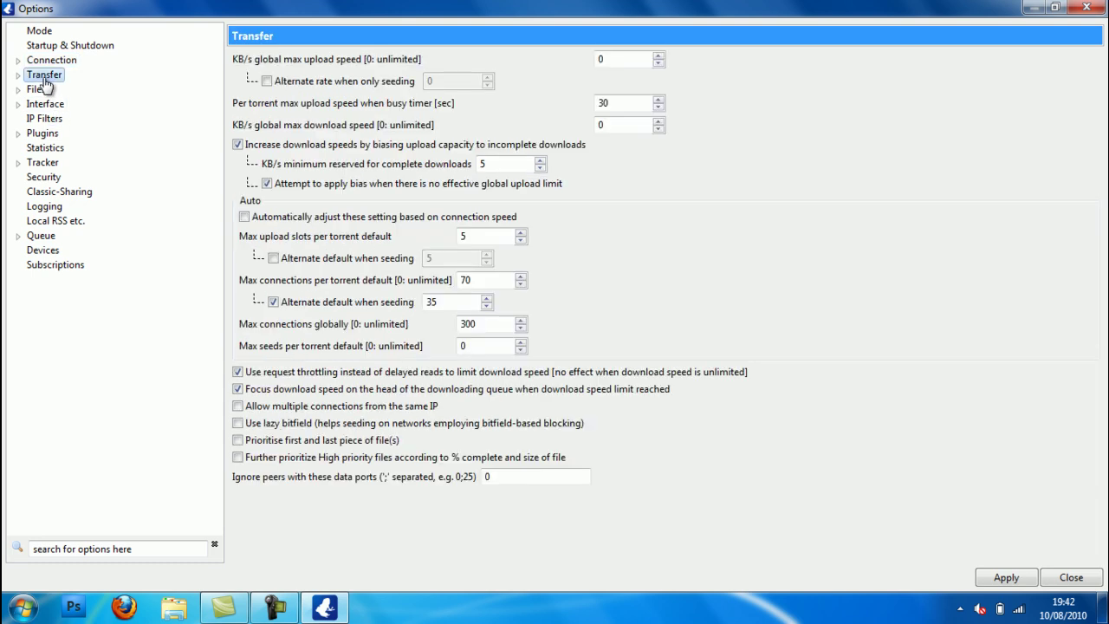
click(47, 61)
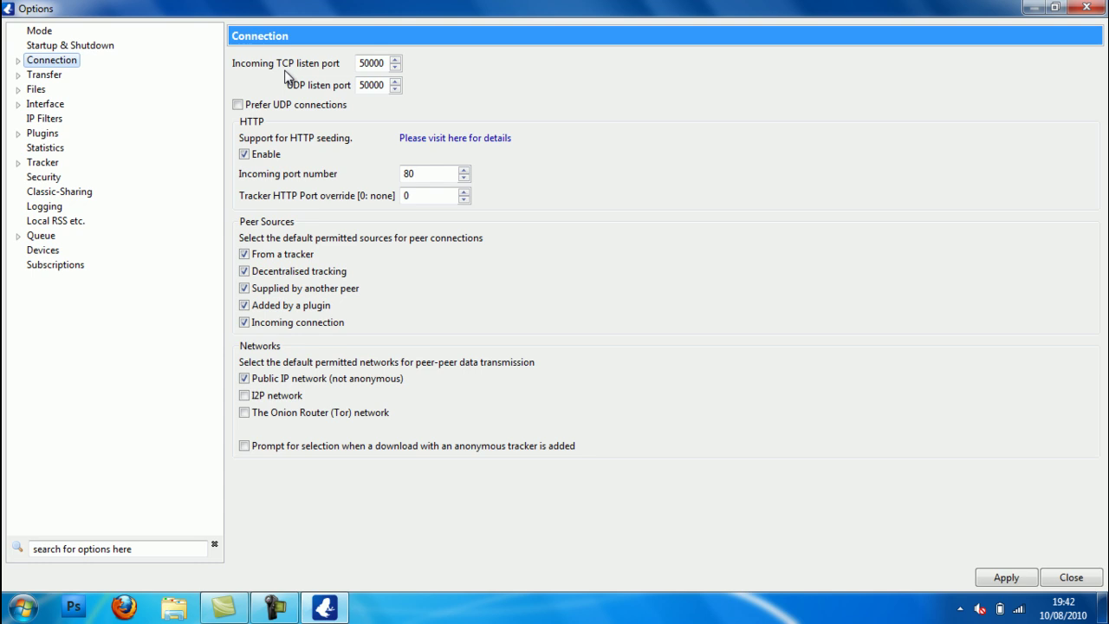
click(385, 66)
Step: Examine the Transfer options for upload slots and connection limits per torrent, including the alternate defaults when seeding
click(42, 80)
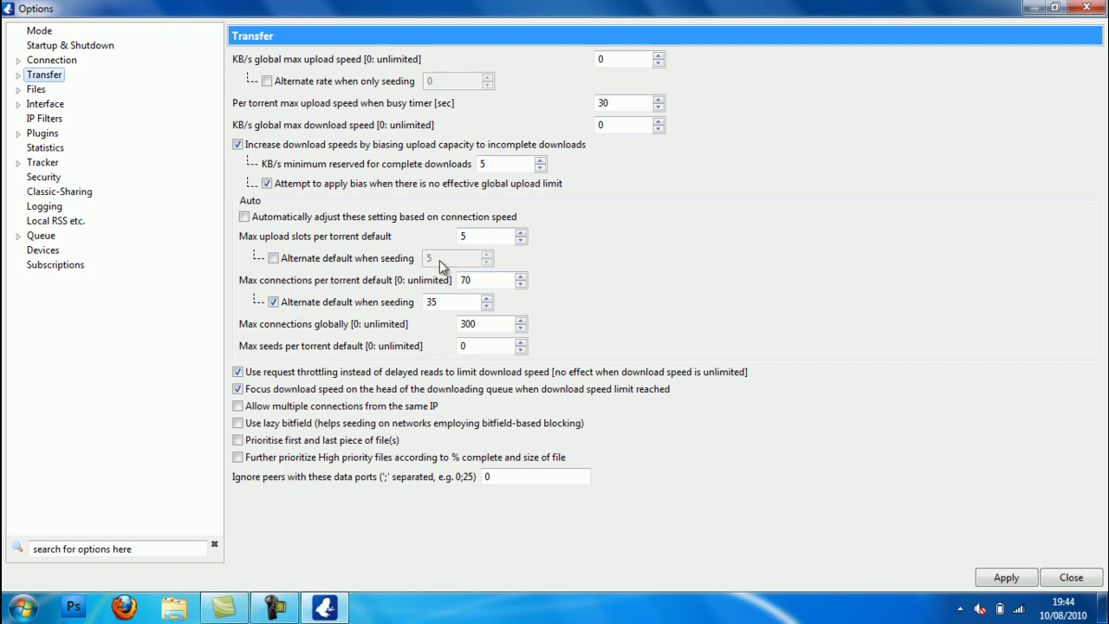
click(274, 257)
click(273, 260)
click(441, 299)
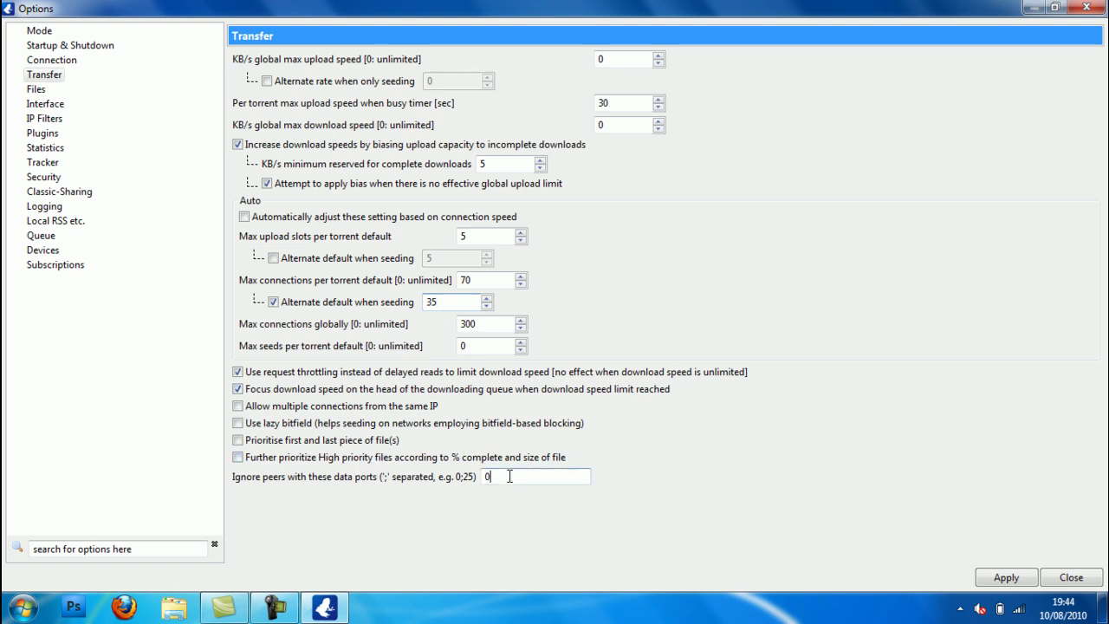
Step: Apply the options, close the Options window and minimize Vuze to the desktop
click(1007, 579)
click(1070, 579)
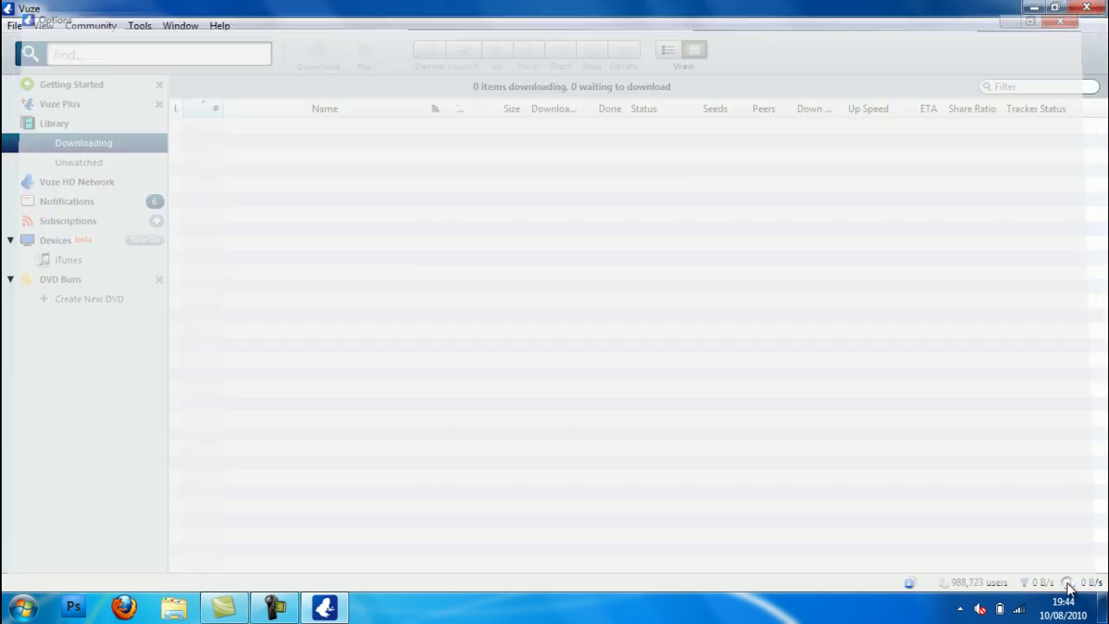
click(326, 611)
click(272, 608)
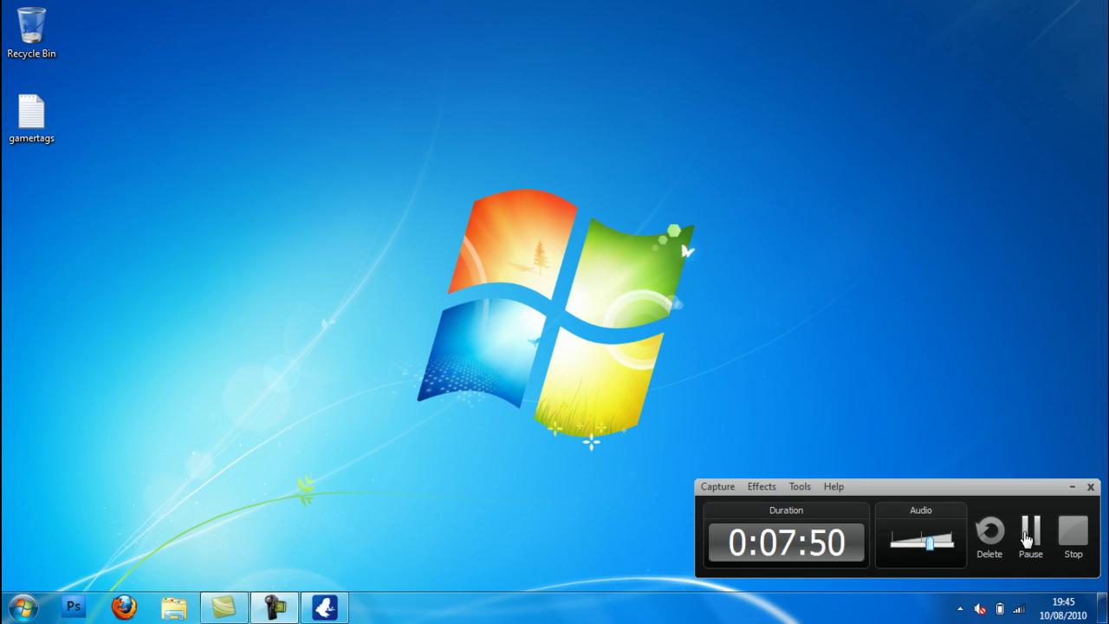
click(1028, 537)
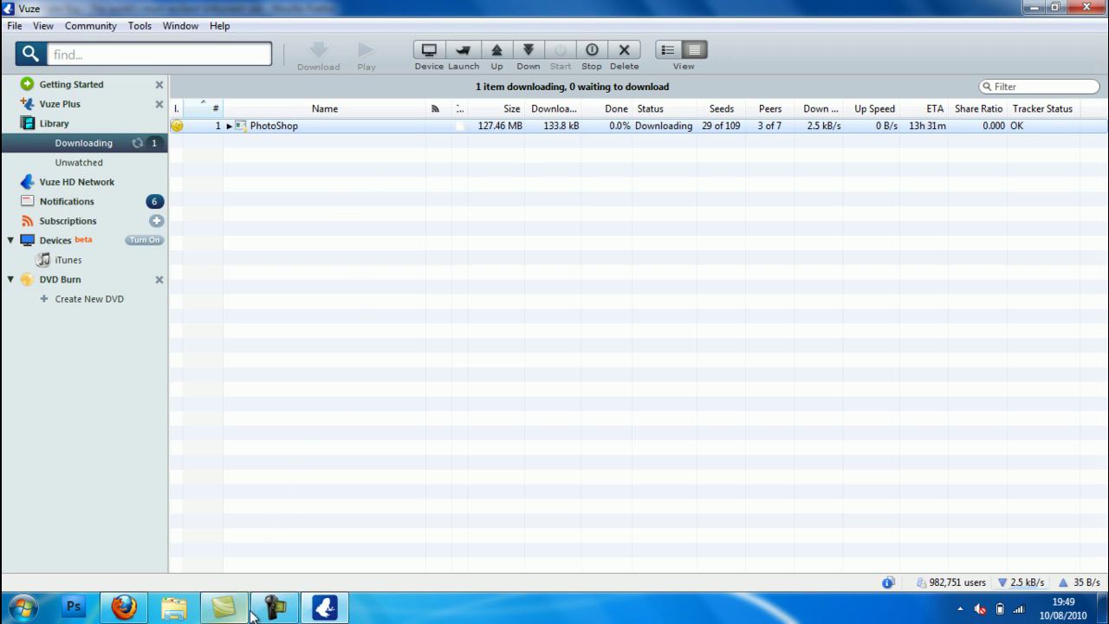
click(123, 607)
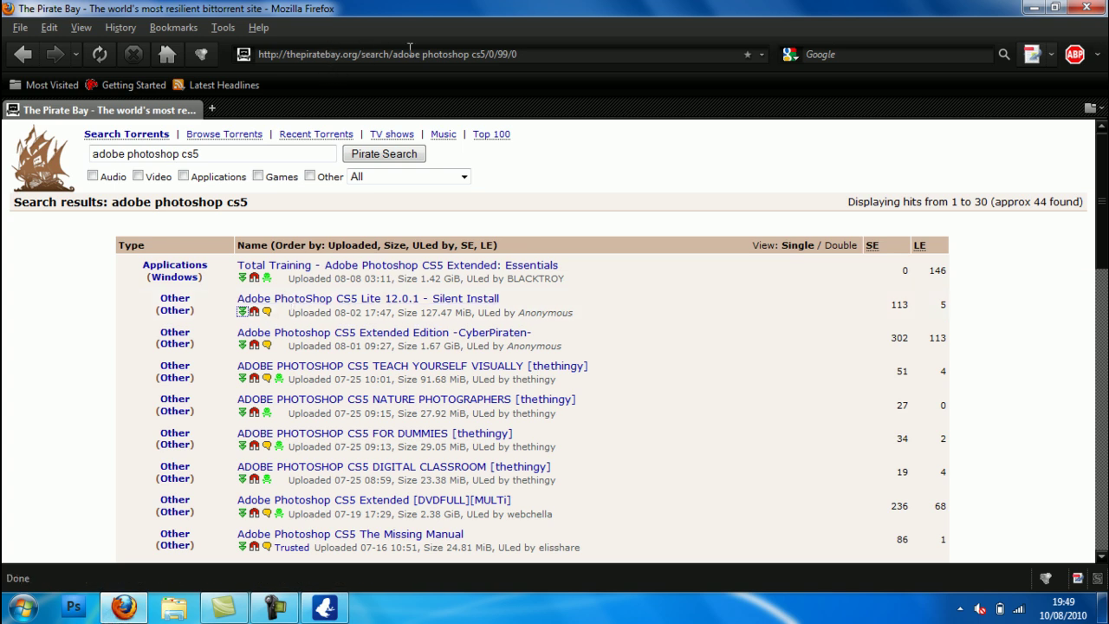
click(547, 55)
key(BackSpace)
key(BackSpace)
key(BackSpace)
key(BackSpace)
key(BackSpace)
key(BackSpace)
key(BackSpace)
key(BackSpace)
key(BackSpace)
key(BackSpace)
key(BackSpace)
key(BackSpace)
key(BackSpace)
key(BackSpace)
key(BackSpace)
key(BackSpace)
key(BackSpace)
key(BackSpace)
key(BackSpace)
key(BackSpace)
key(BackSpace)
key(BackSpace)
key(BackSpace)
key(BackSpace)
key(BackSpace)
key(BackSpace)
key(BackSpace)
key(BackSpace)
key(BackSpace)
key(BackSpace)
key(BackSpace)
key(BackSpace)
key(BackSpace)
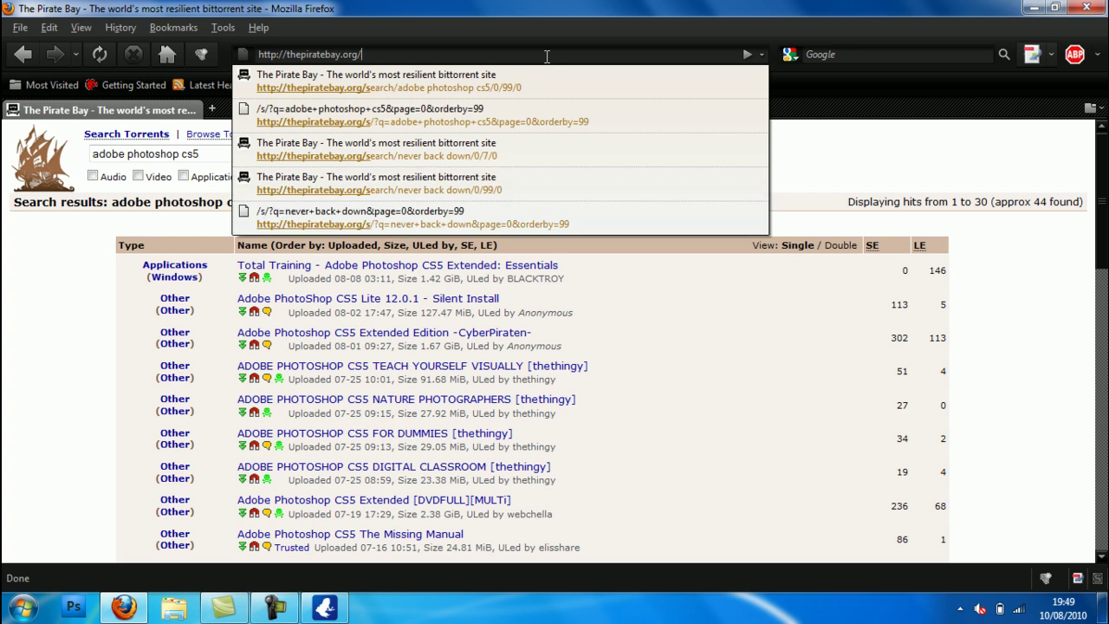
key(Return)
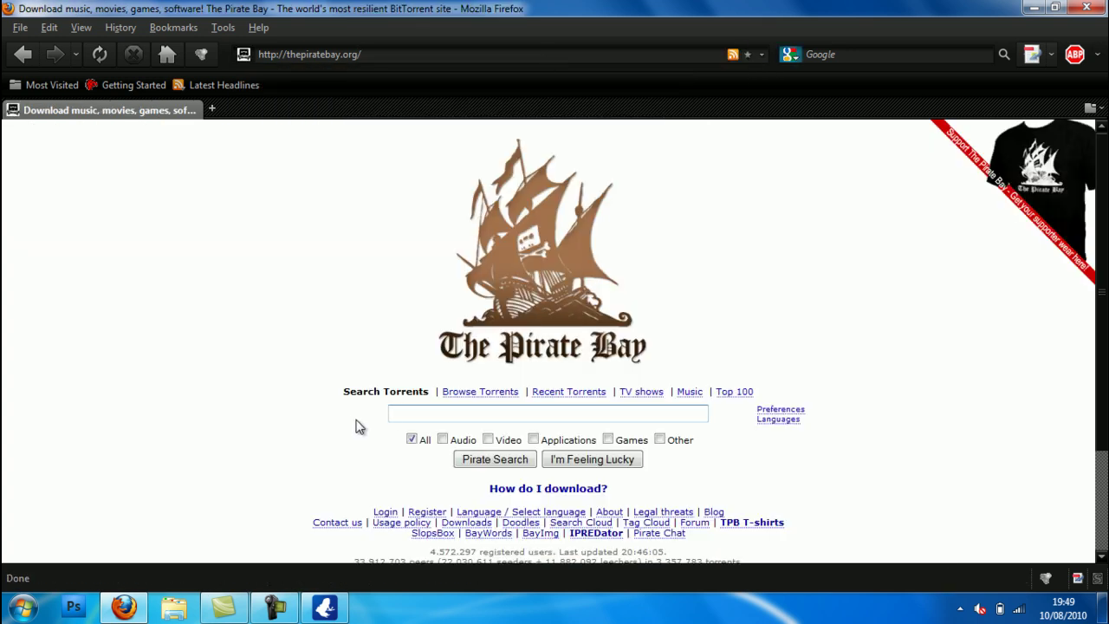
Step: Activate the home page's torrent search field, then leave Firefox and return to the Vuze download list
click(394, 415)
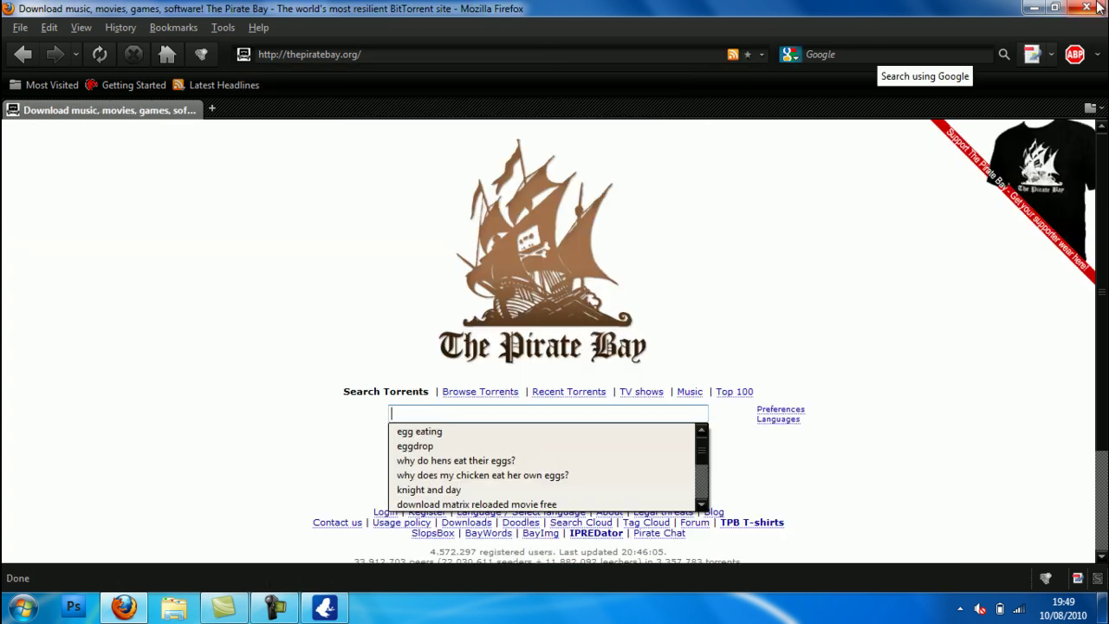
key(alt+Tab)
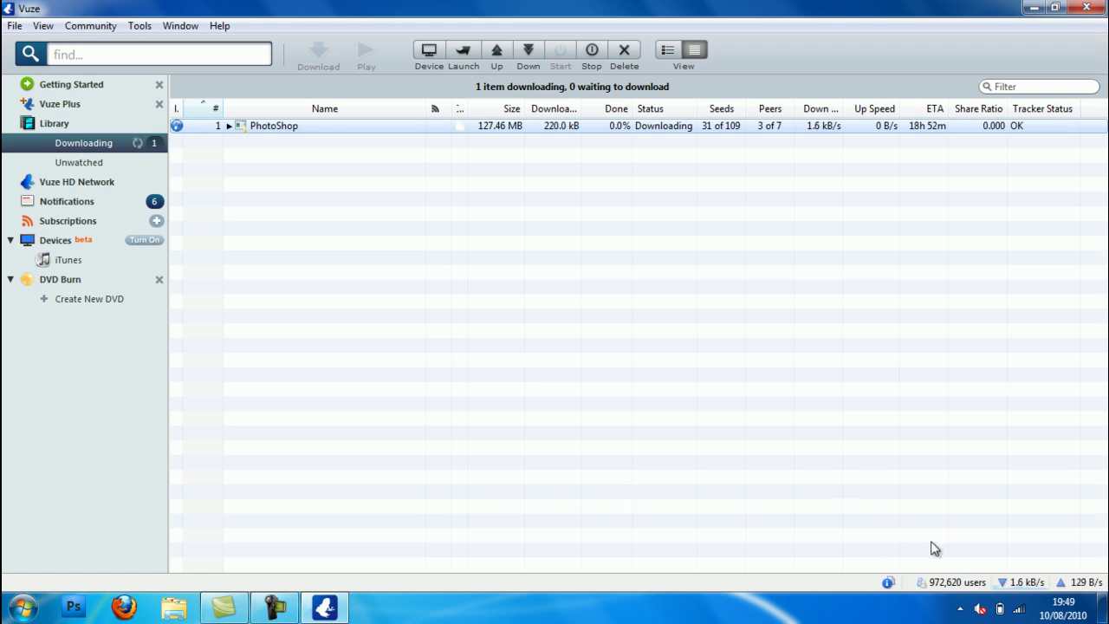
click(275, 606)
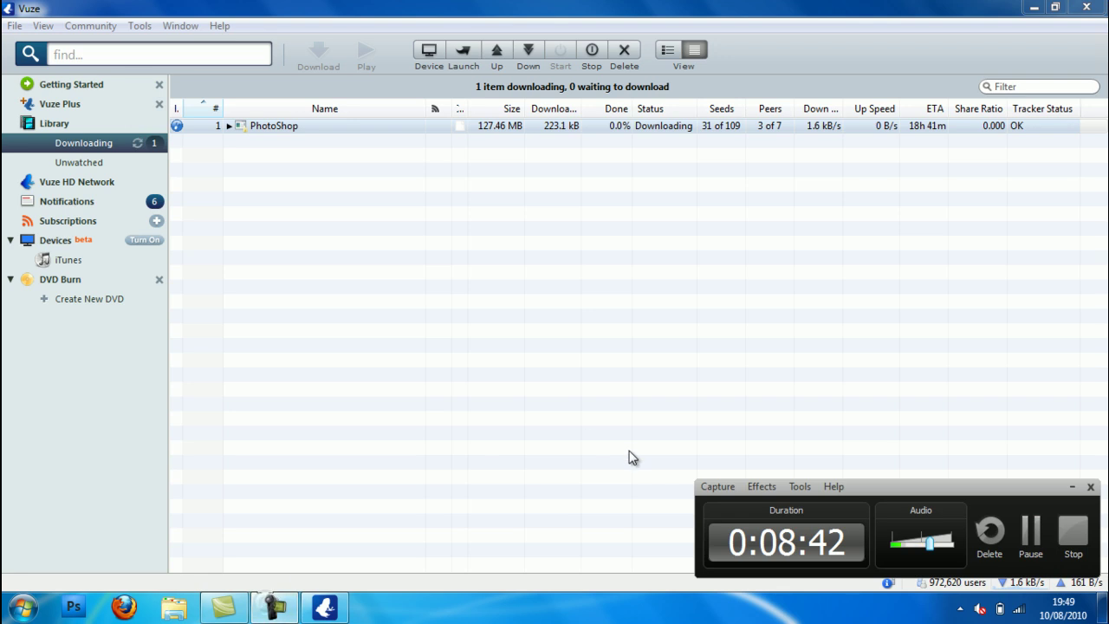
click(1027, 530)
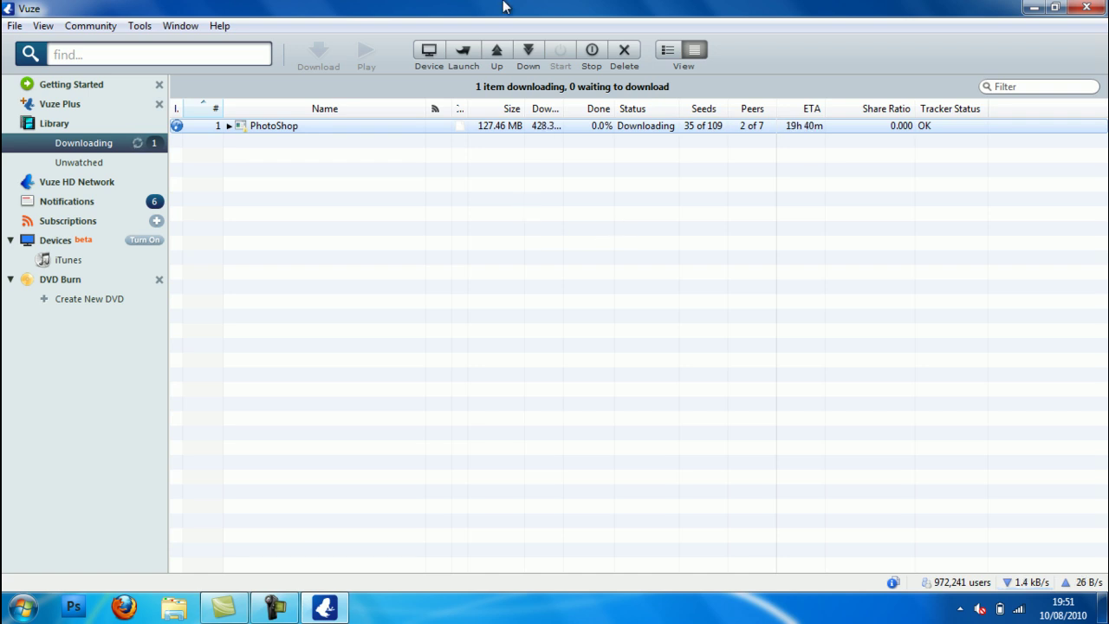
mouse_move(327, 613)
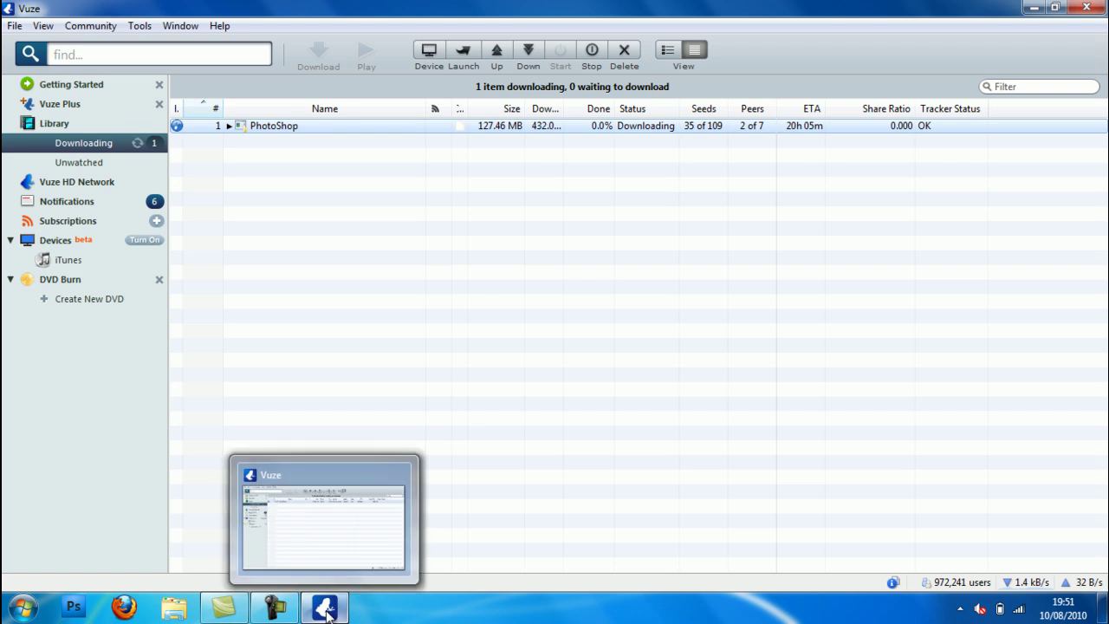
mouse_move(274, 609)
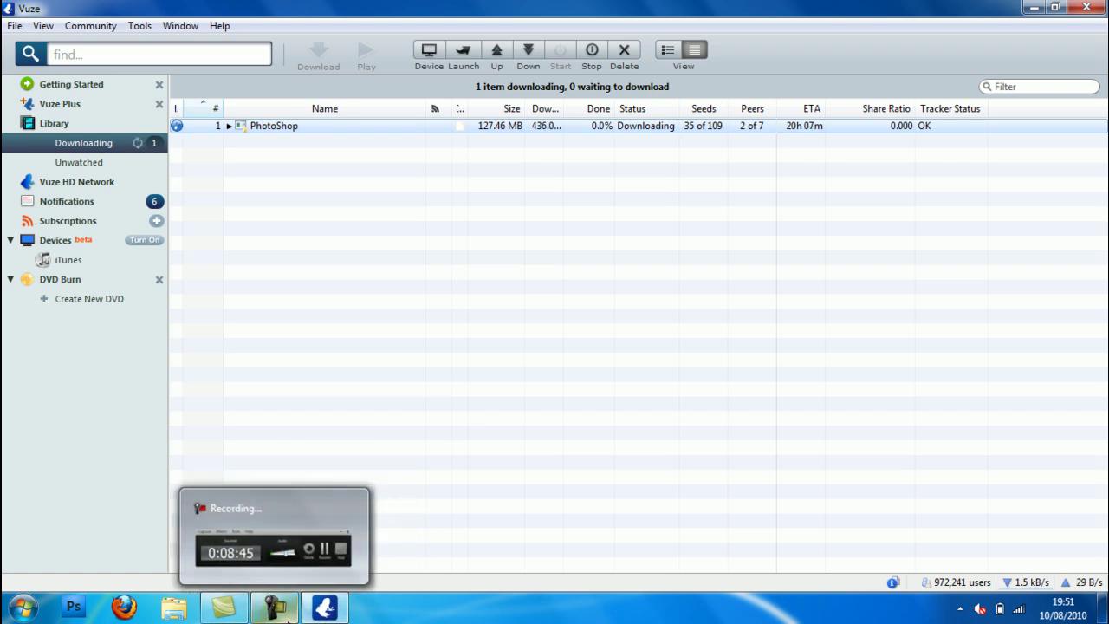
click(281, 611)
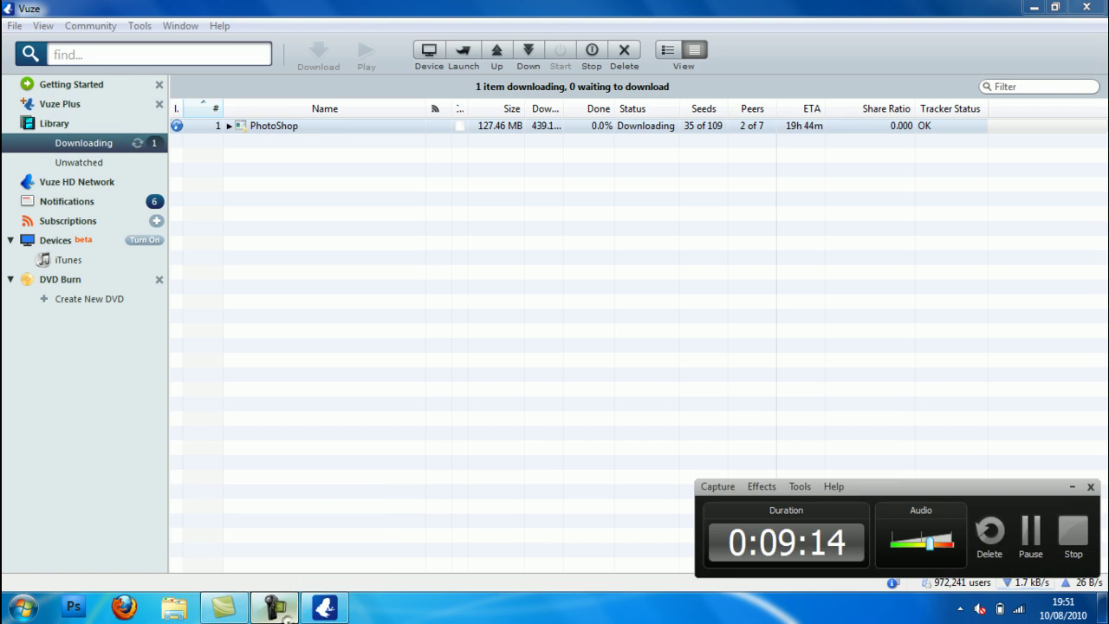
click(1072, 487)
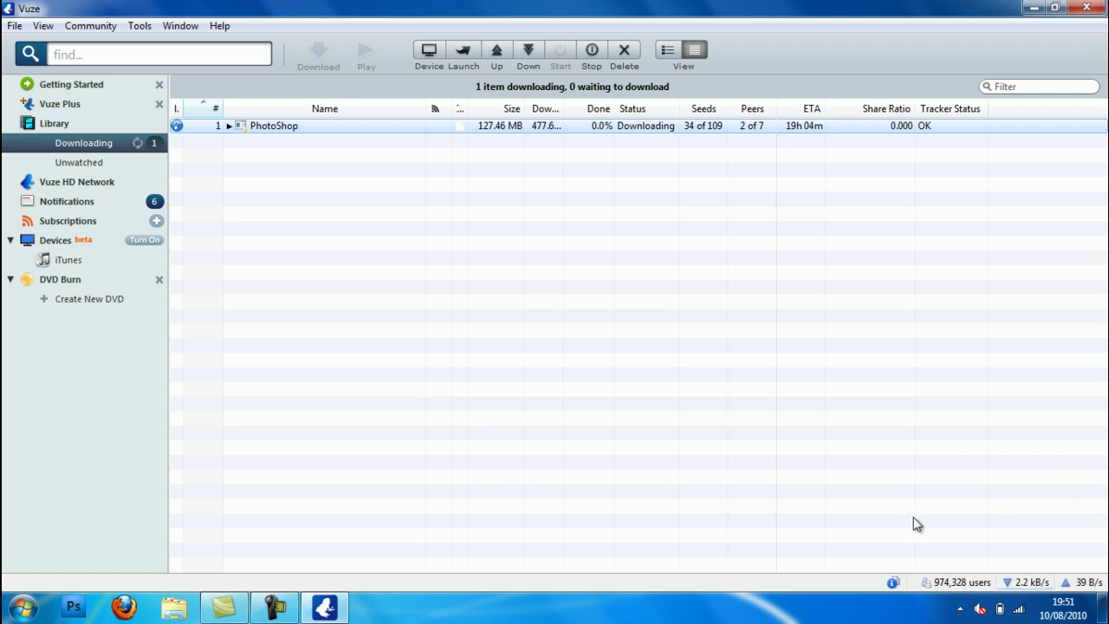
Step: Minimize the Vuze window to show the desktop
click(324, 610)
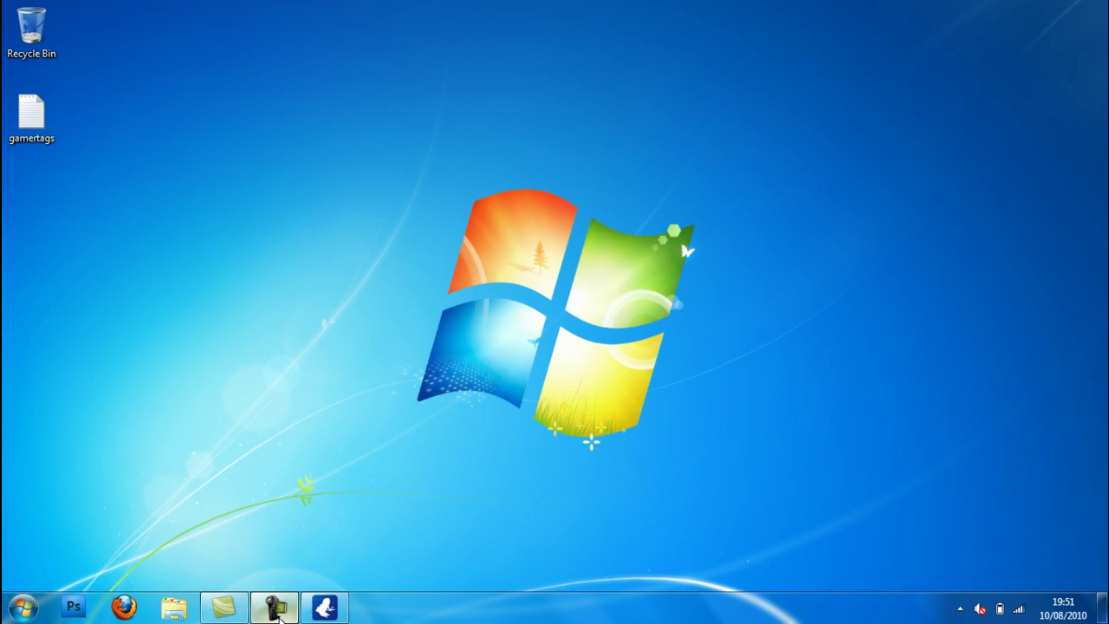